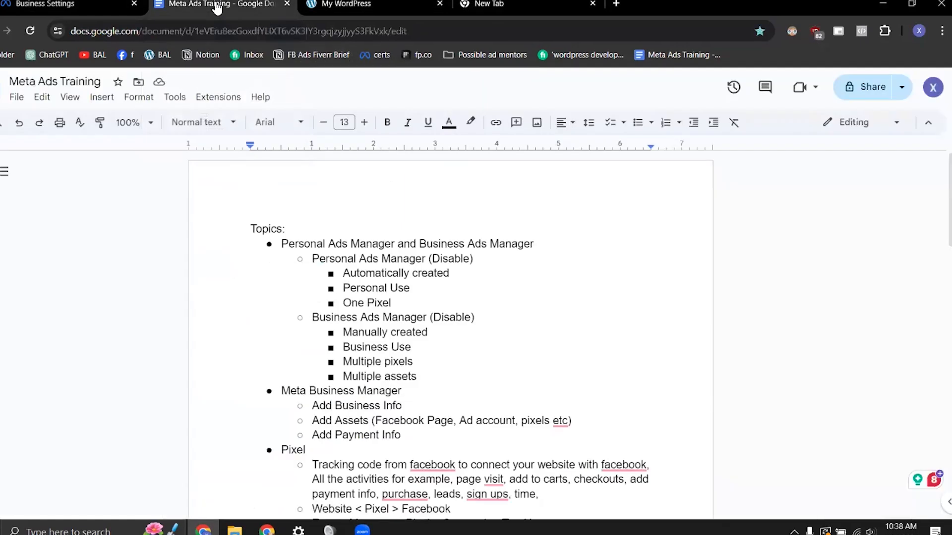
Step: Review the topics outline in the Meta Ads Training document through to its end
scroll(236, 348, down, 5)
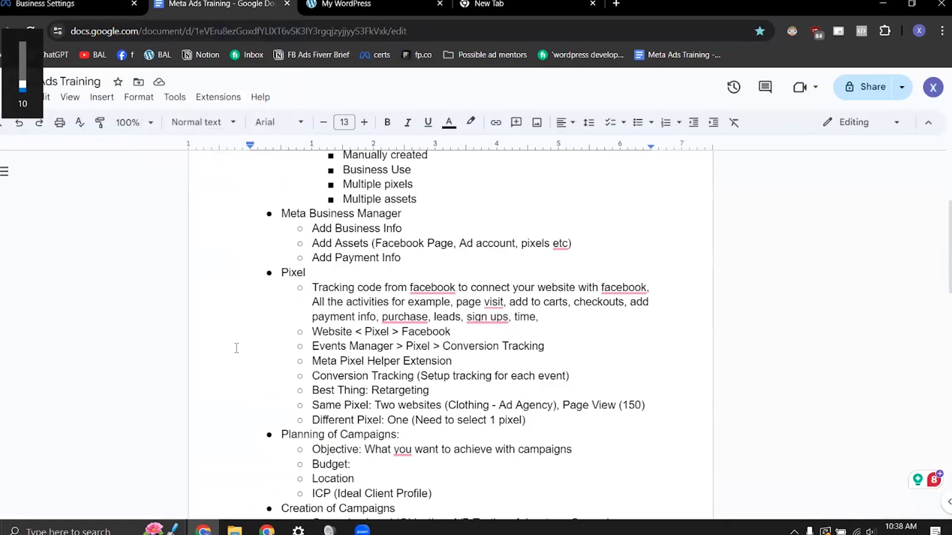
scroll(237, 348, down, 15)
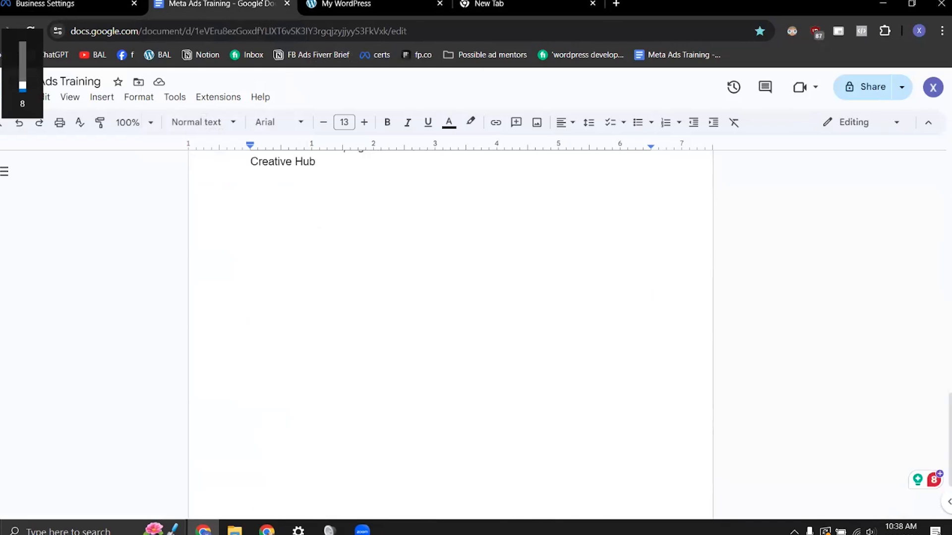
scroll(238, 320, down, 3)
scroll(282, 280, up, 2)
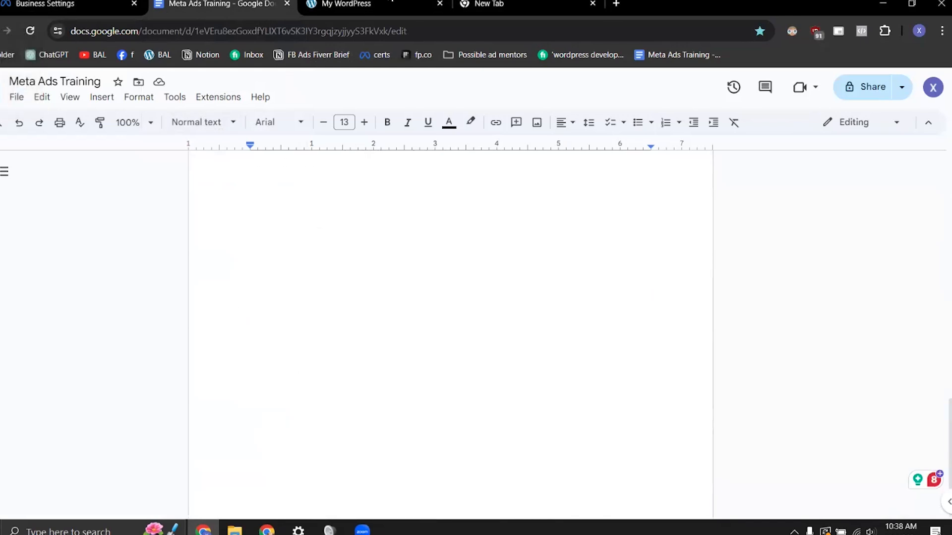
Step: Walk through the blueadlabs.com pages from home to services to the form page, and return to the home page
click(392, 4)
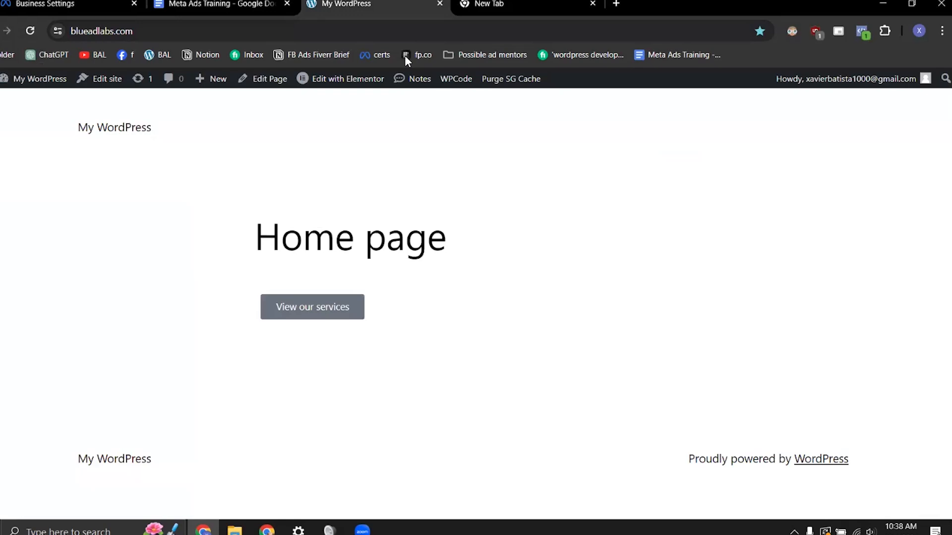
click(327, 322)
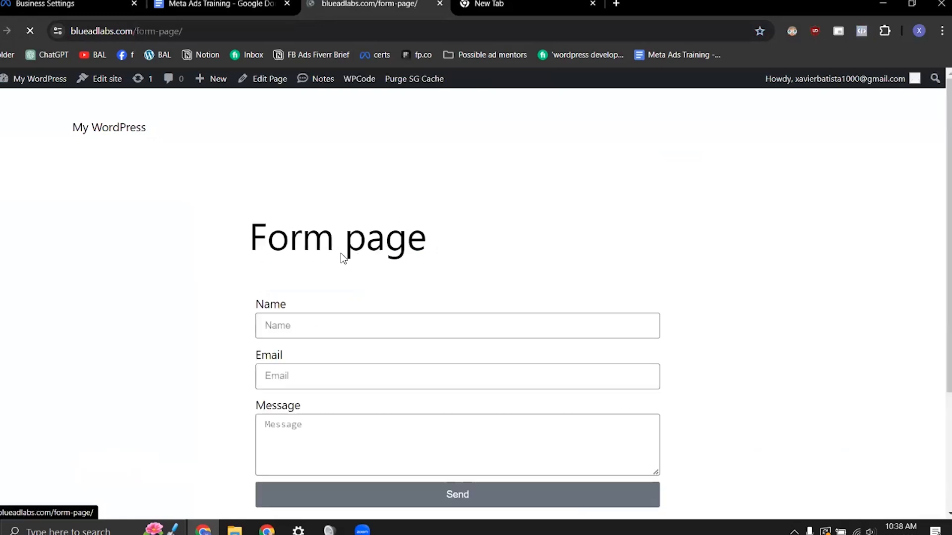
scroll(331, 238, down, 3)
scroll(332, 241, up, 2)
scroll(335, 238, down, 1)
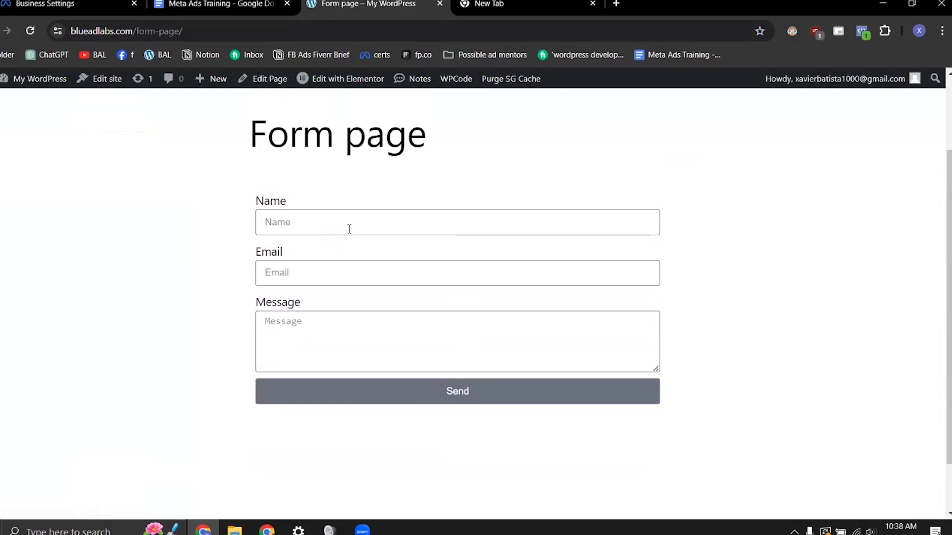
key(alt+Left)
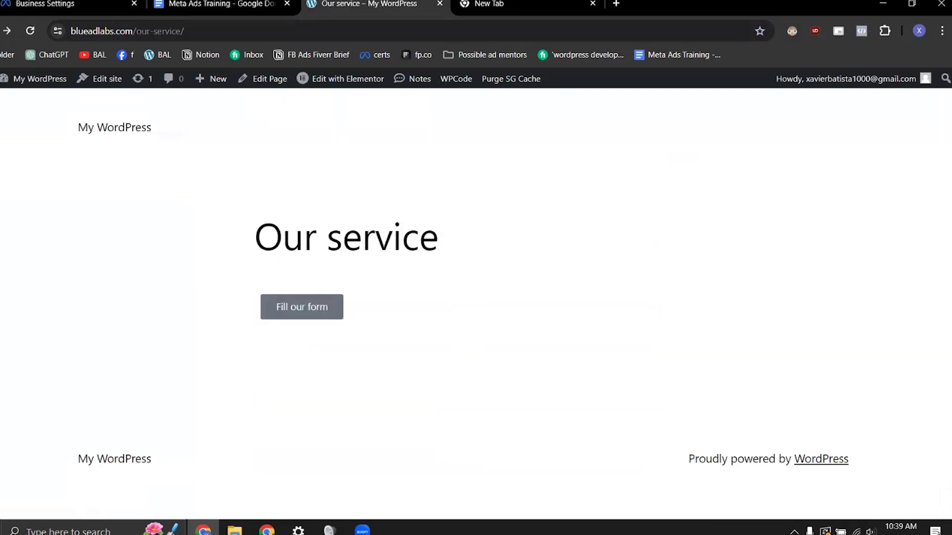
key(alt+Left)
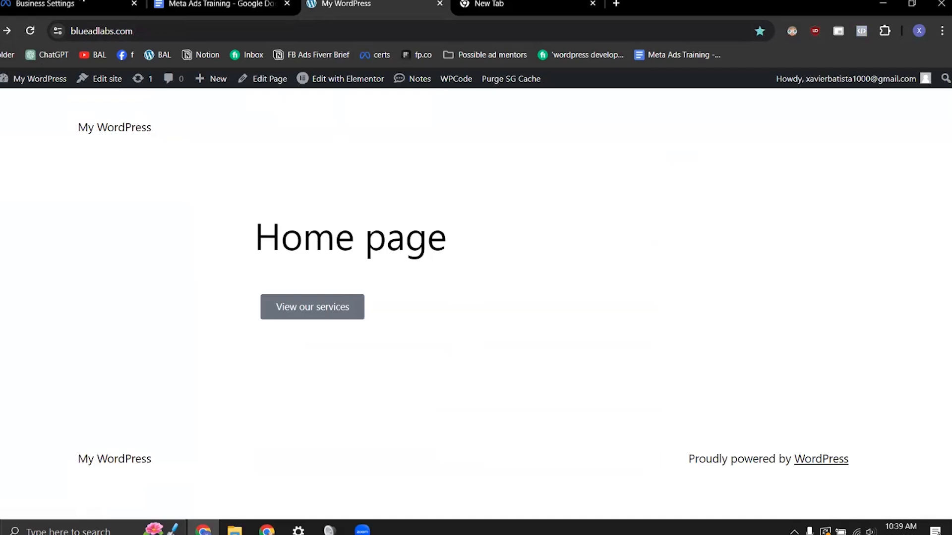
Step: Open the active pixel's dataset in Meta Events Manager and examine its event activity against the website's home page
click(70, 6)
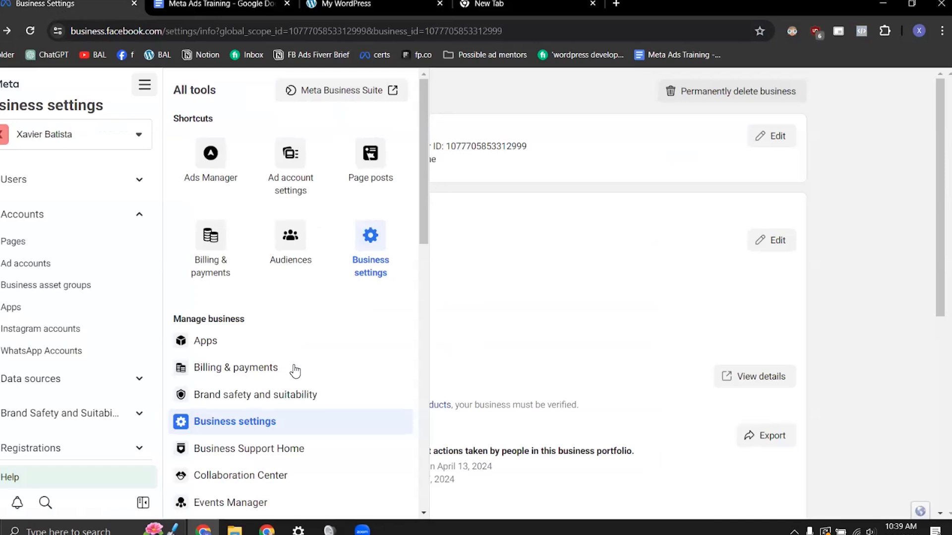
click(225, 505)
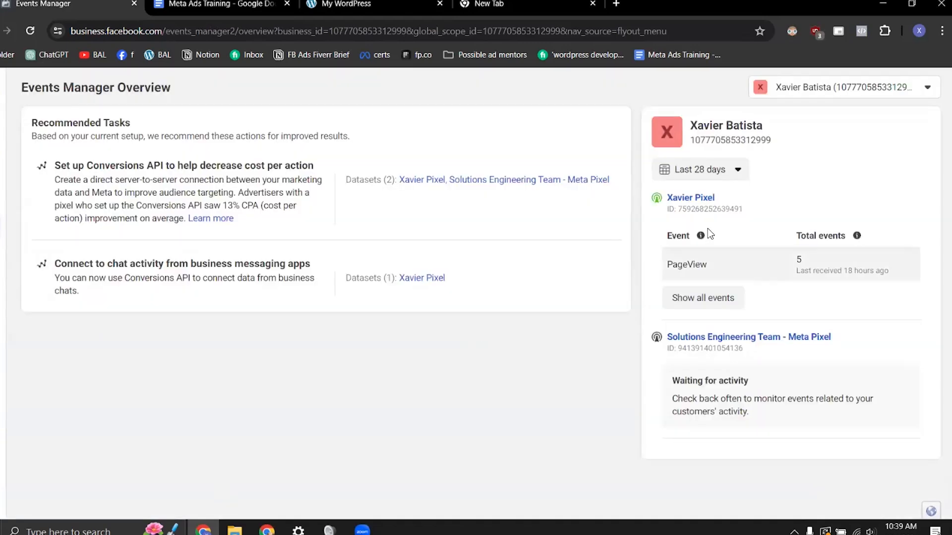
click(676, 200)
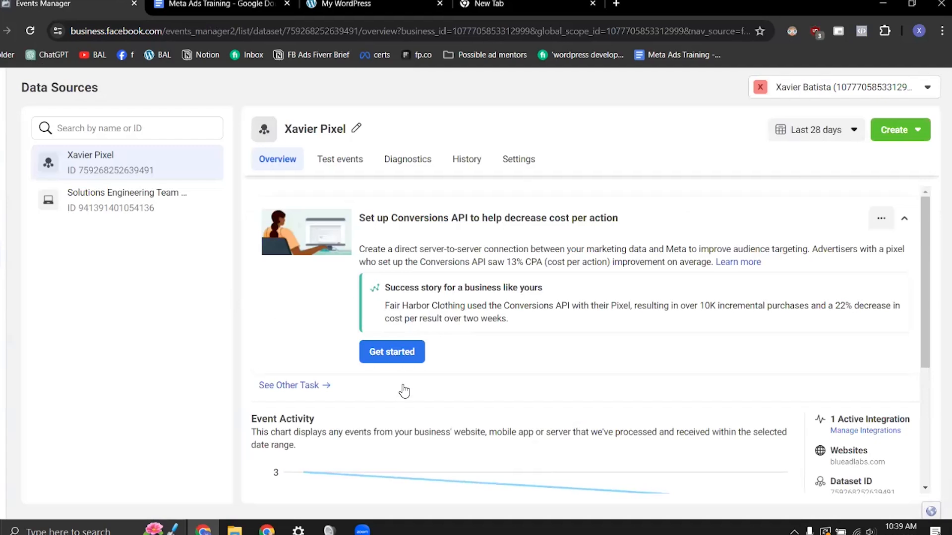
scroll(408, 400, down, 3)
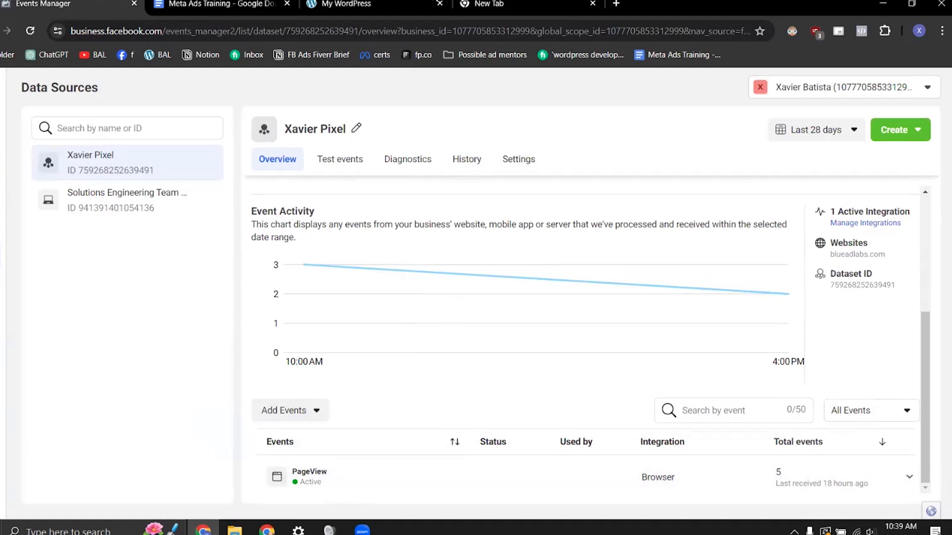
click(373, 4)
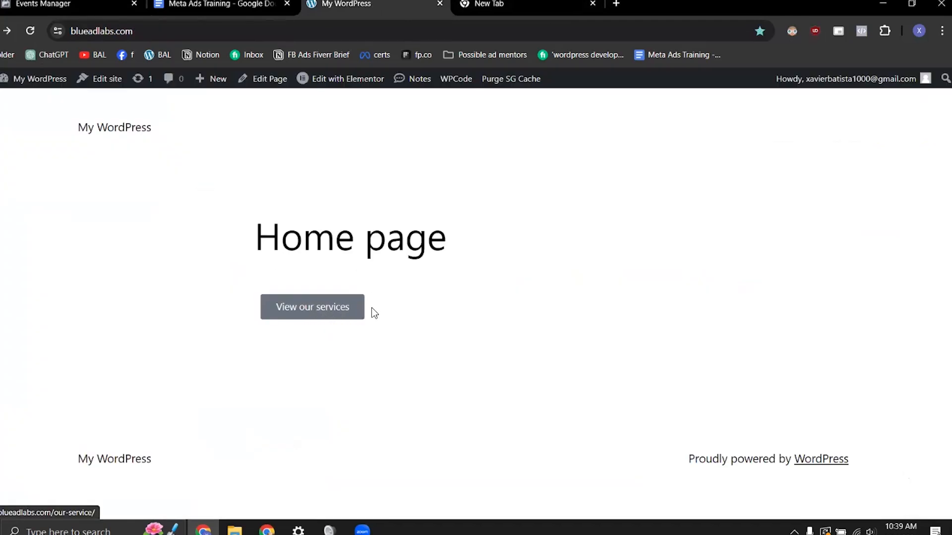
click(77, 4)
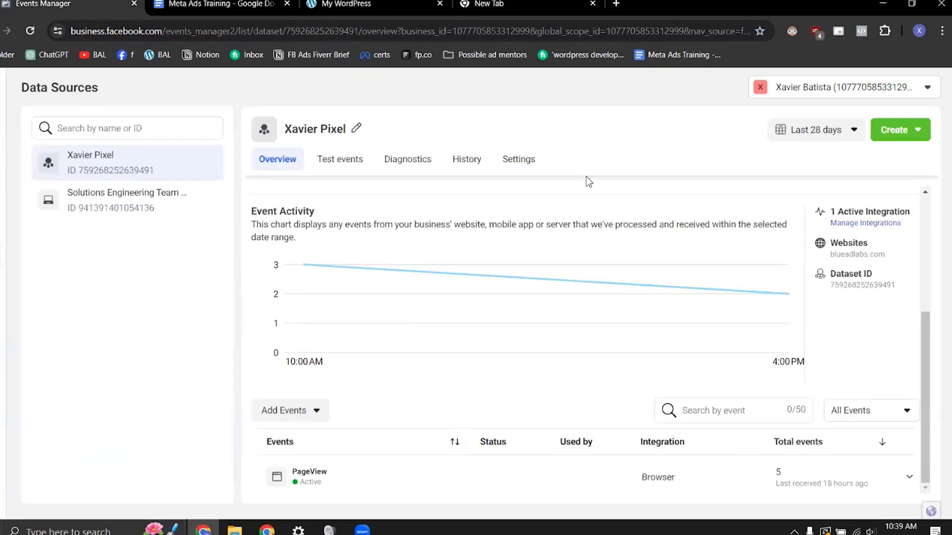
click(521, 163)
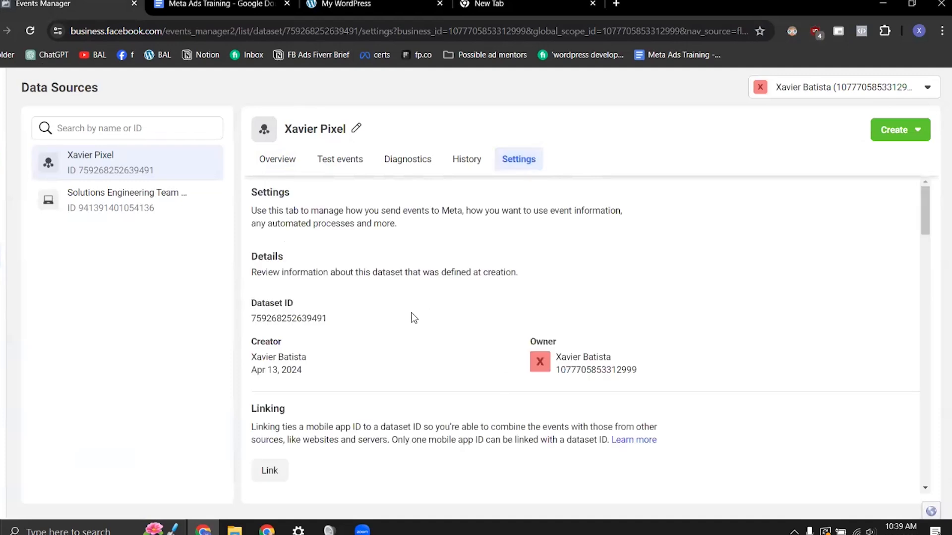
scroll(521, 422, down, 10)
scroll(479, 422, down, 4)
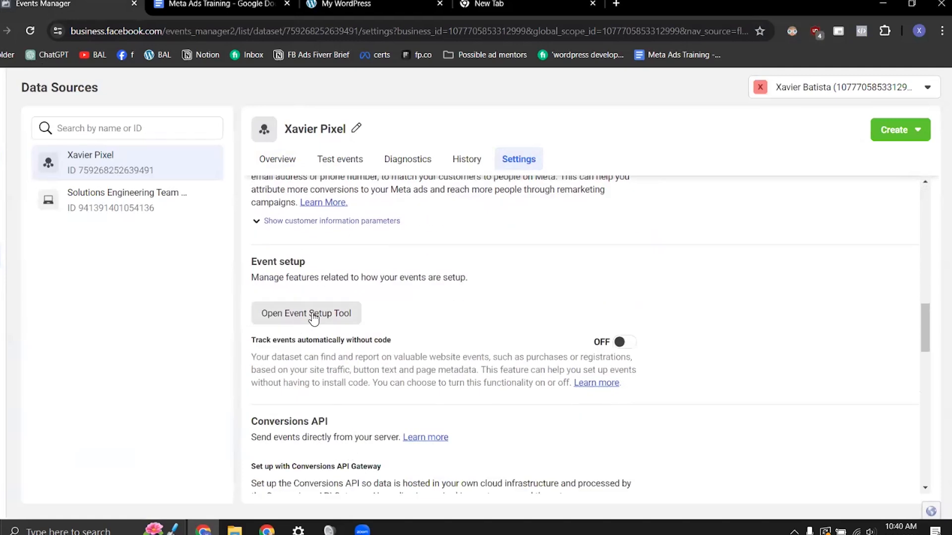
click(312, 315)
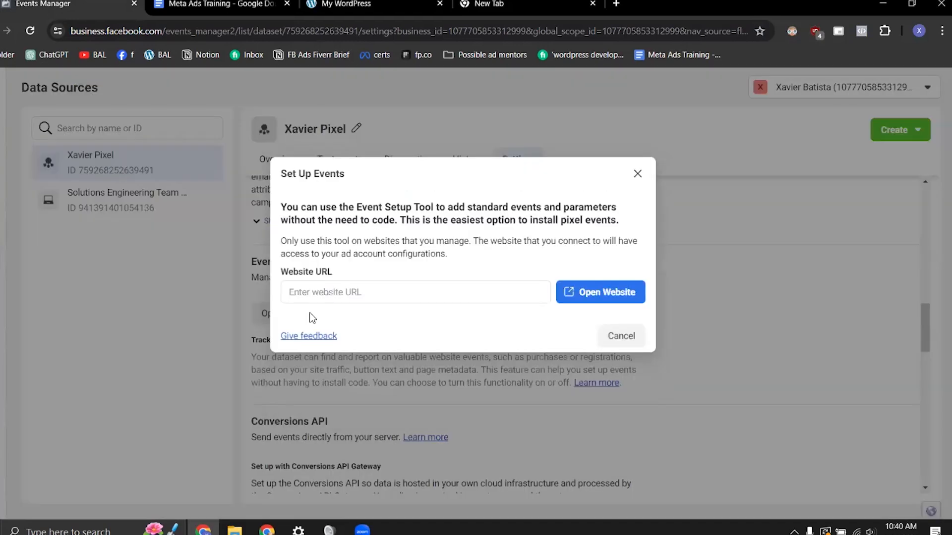
click(370, 291)
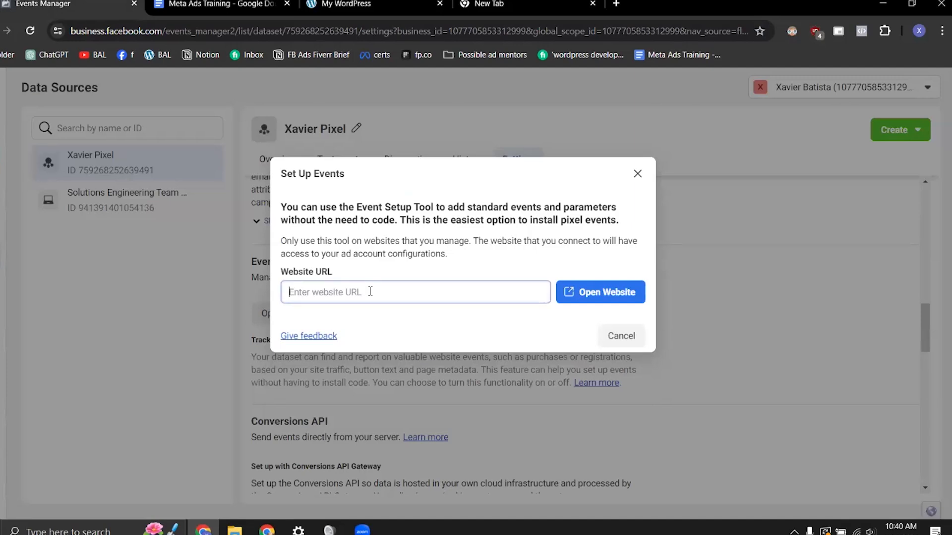
click(377, 4)
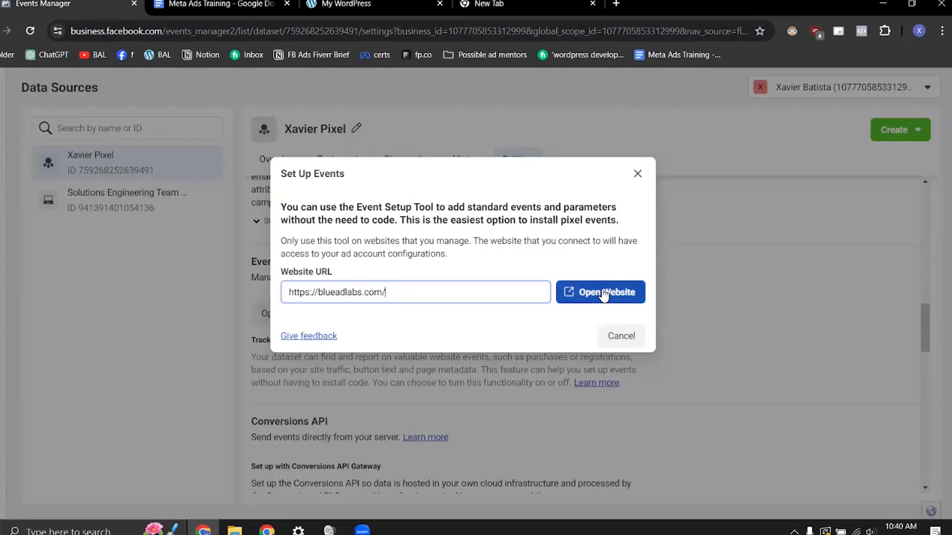
click(604, 295)
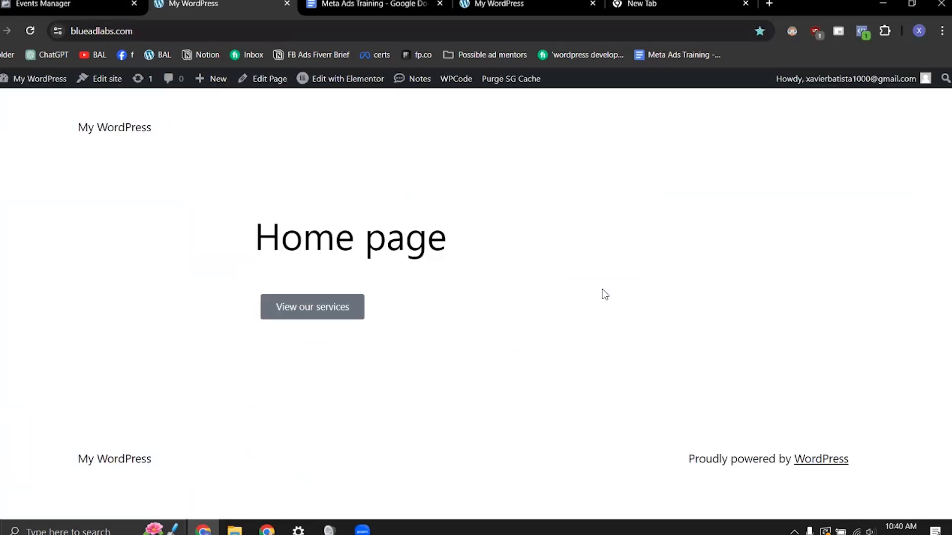
Step: Close the launched website page and disable the ad blocker for business.facebook.com
click(814, 32)
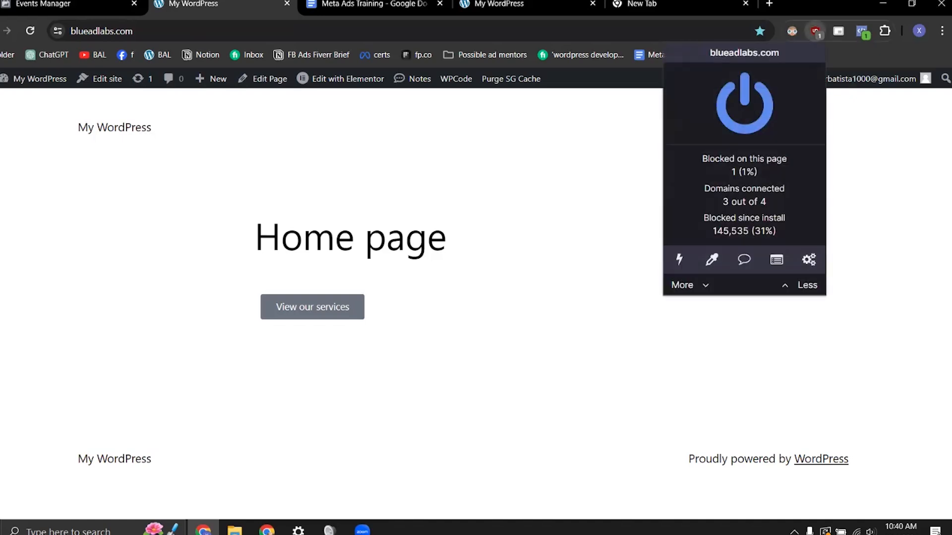
key(ctrl+w)
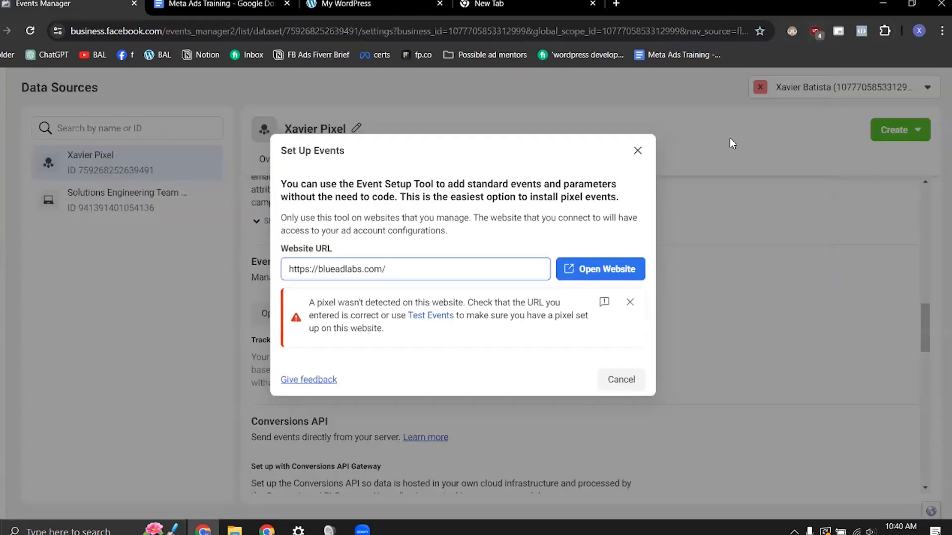
click(814, 31)
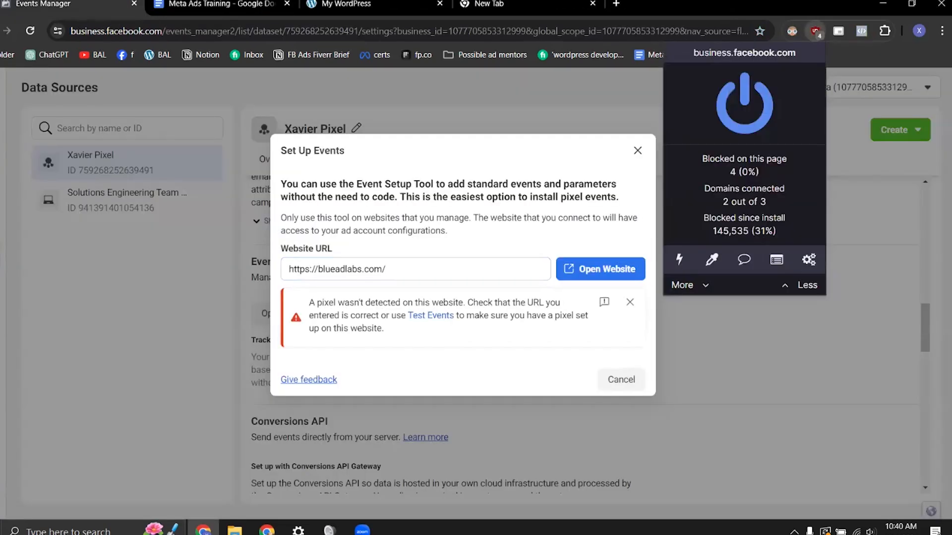
click(766, 118)
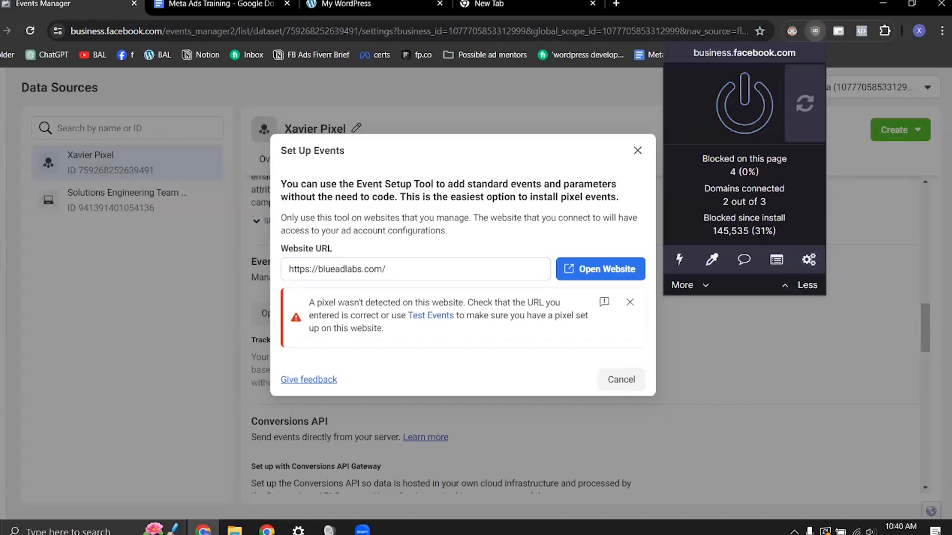
click(637, 150)
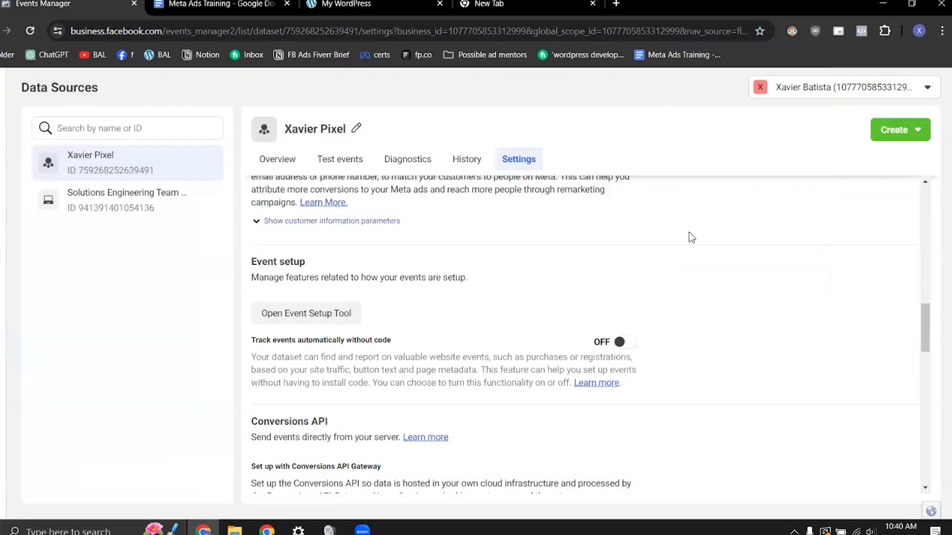
click(306, 314)
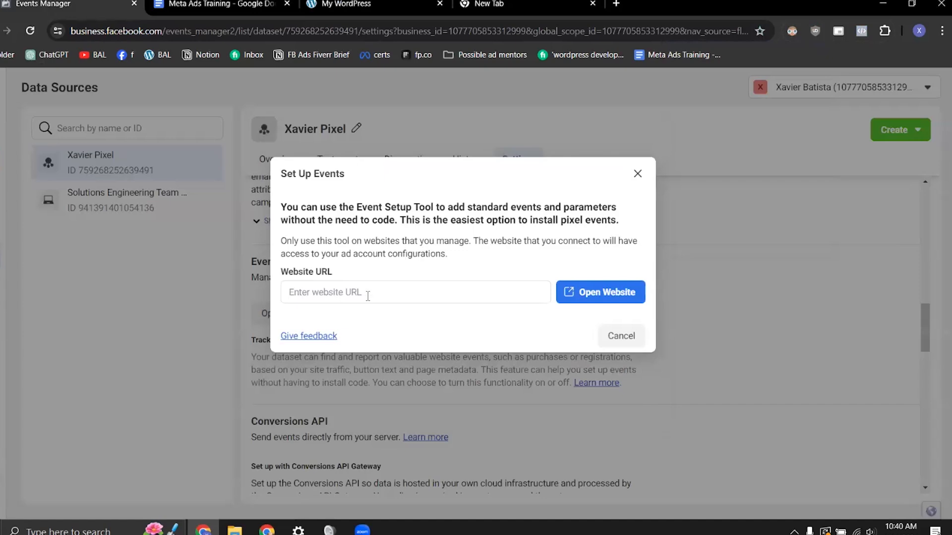
click(597, 296)
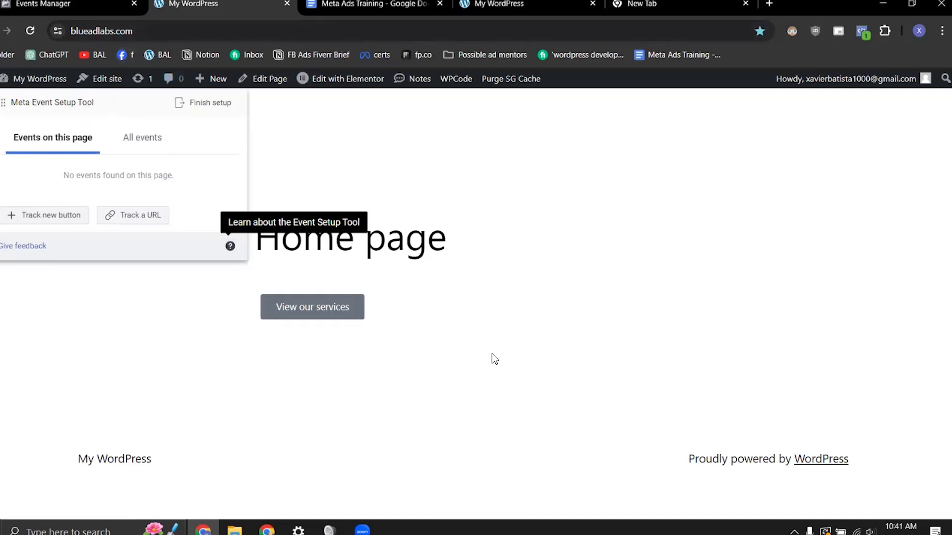
click(134, 217)
click(73, 137)
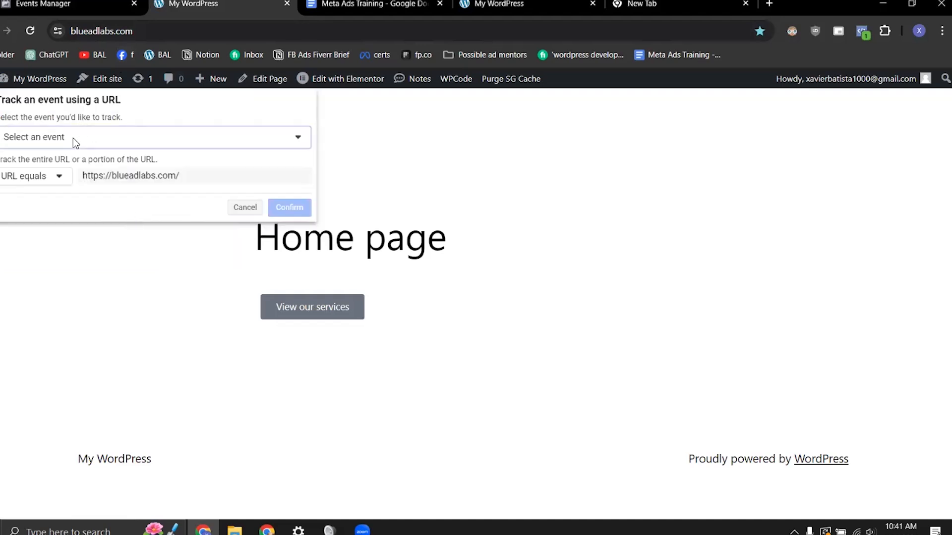
scroll(99, 267, down, 1)
scroll(100, 267, down, 5)
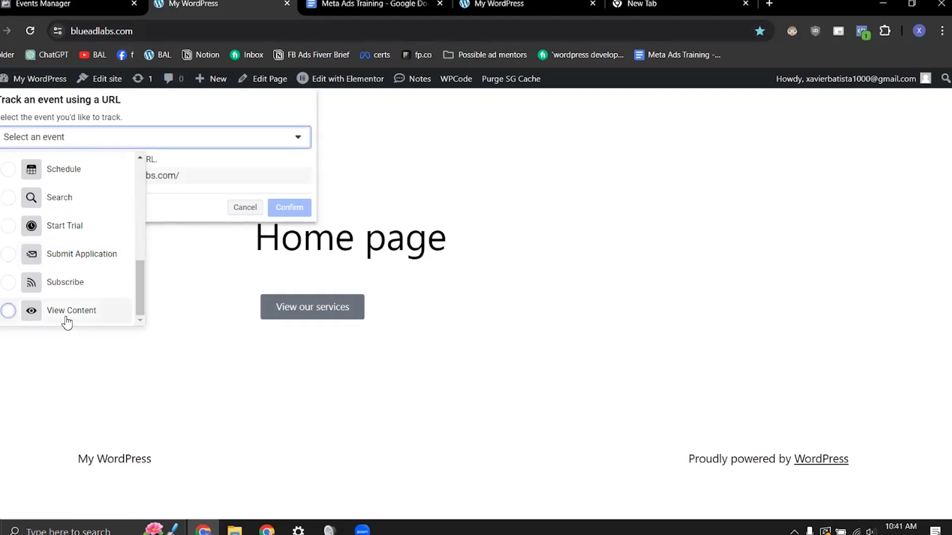
click(65, 319)
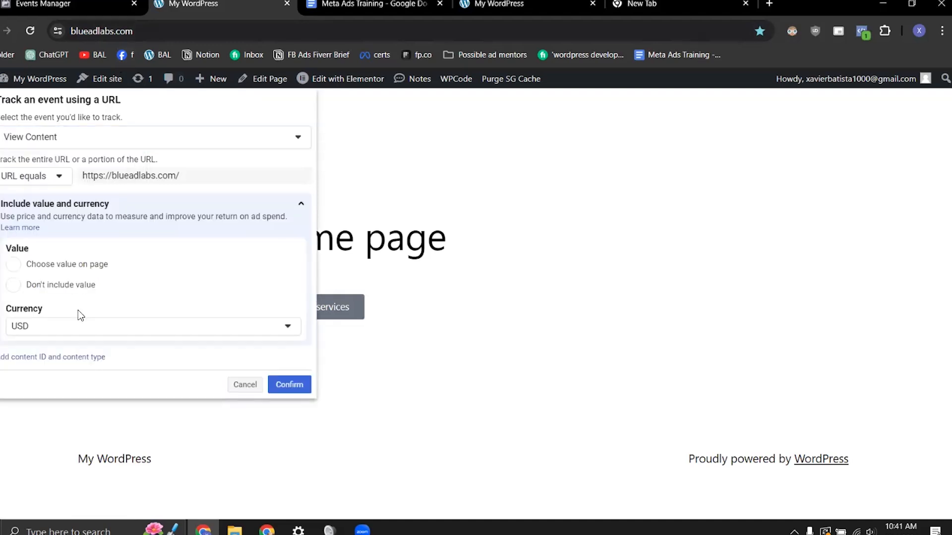
click(13, 288)
click(305, 385)
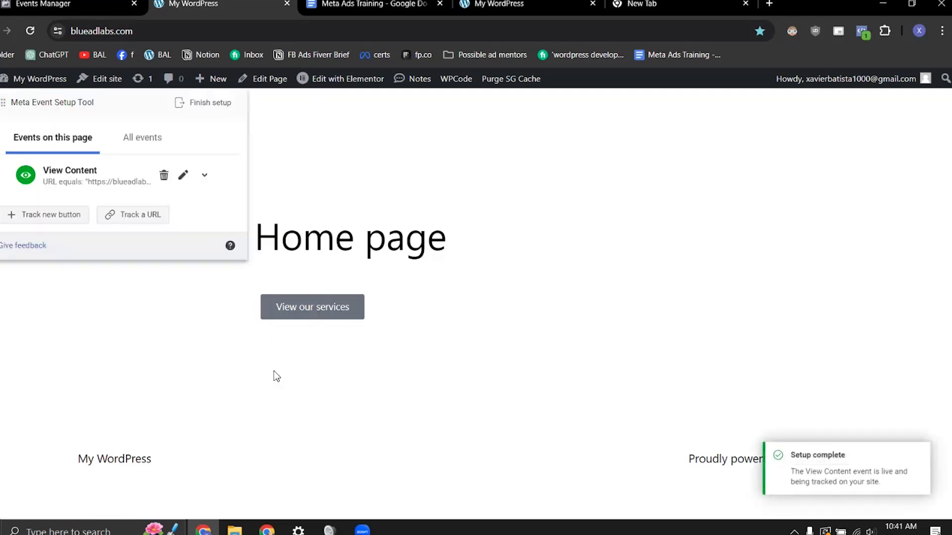
Step: Go through the services page to the form page and track its Send button as a Lead event without including a value
click(315, 311)
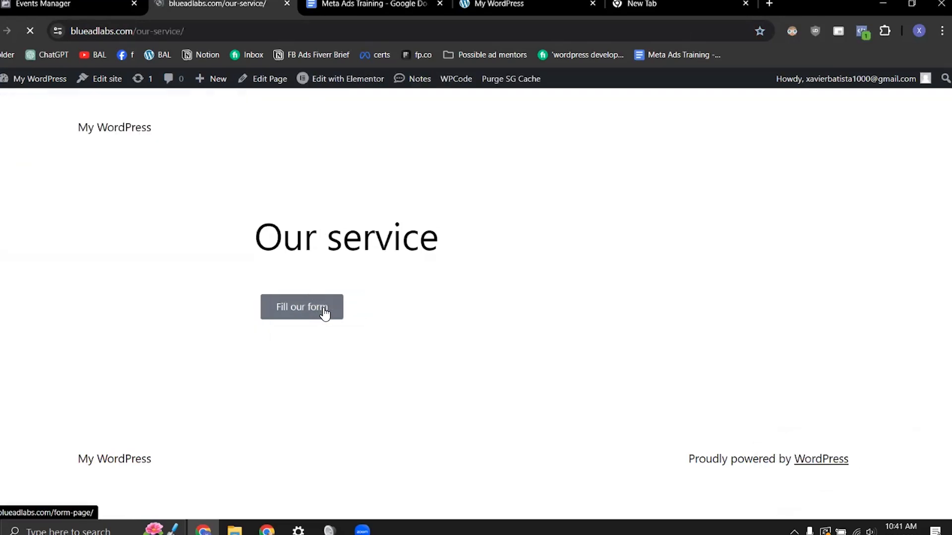
click(326, 314)
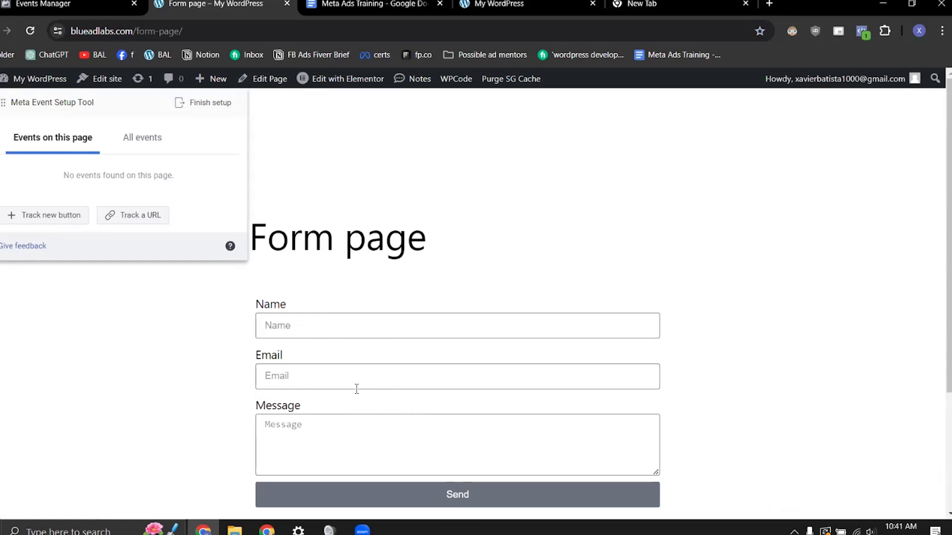
click(50, 217)
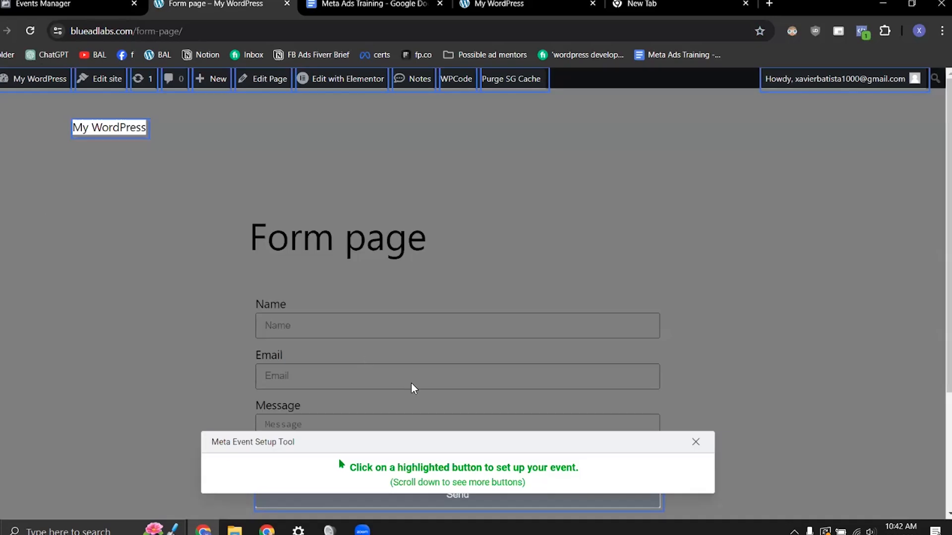
click(476, 506)
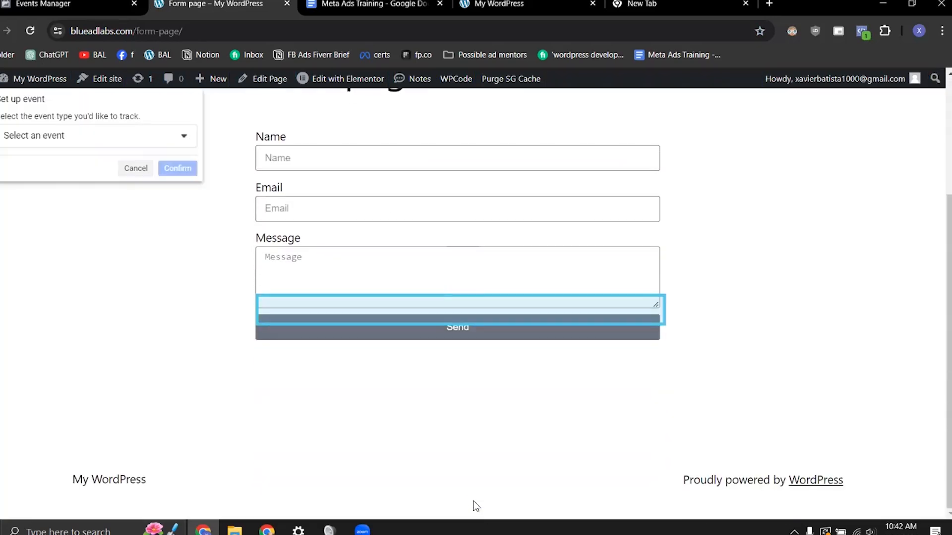
click(73, 134)
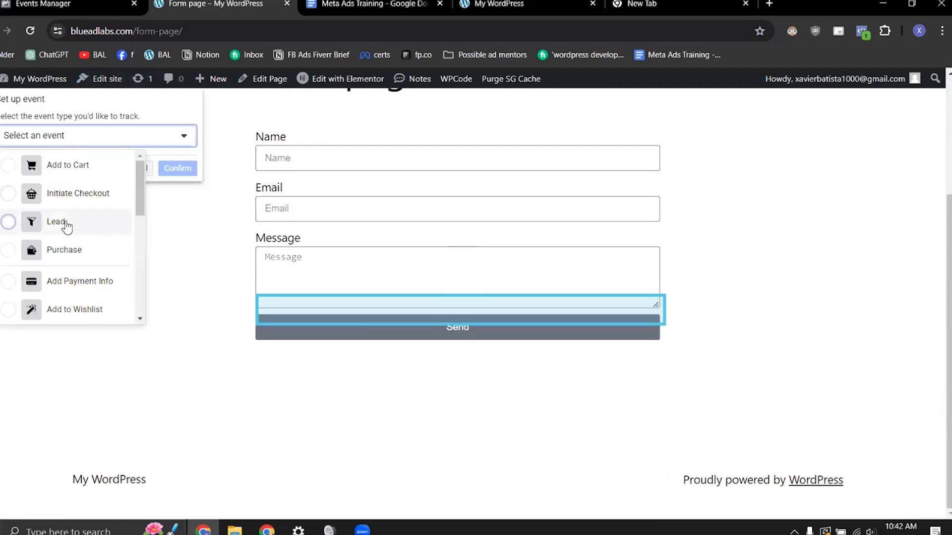
click(62, 221)
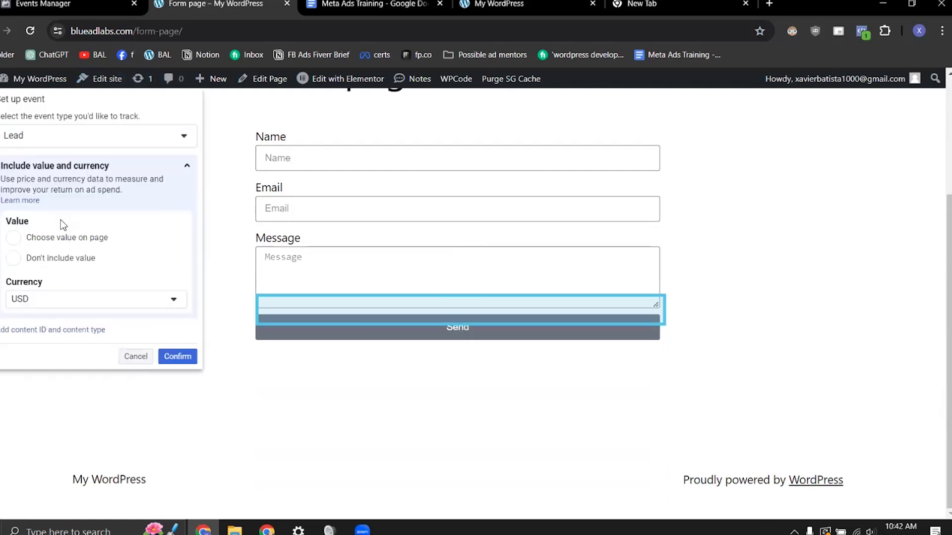
click(57, 262)
click(177, 357)
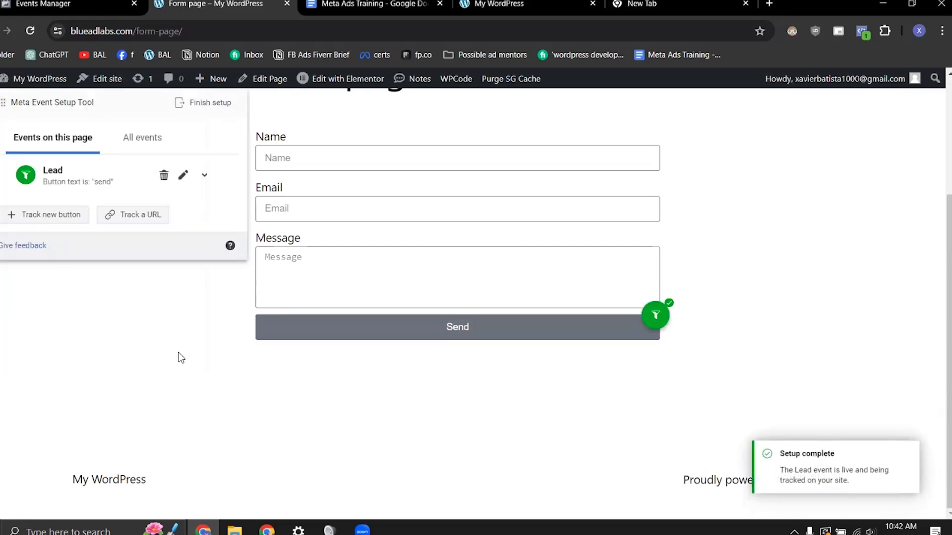
Step: Finish the event setup with the View Content and Lead events and close the Event Setup Tool
click(210, 104)
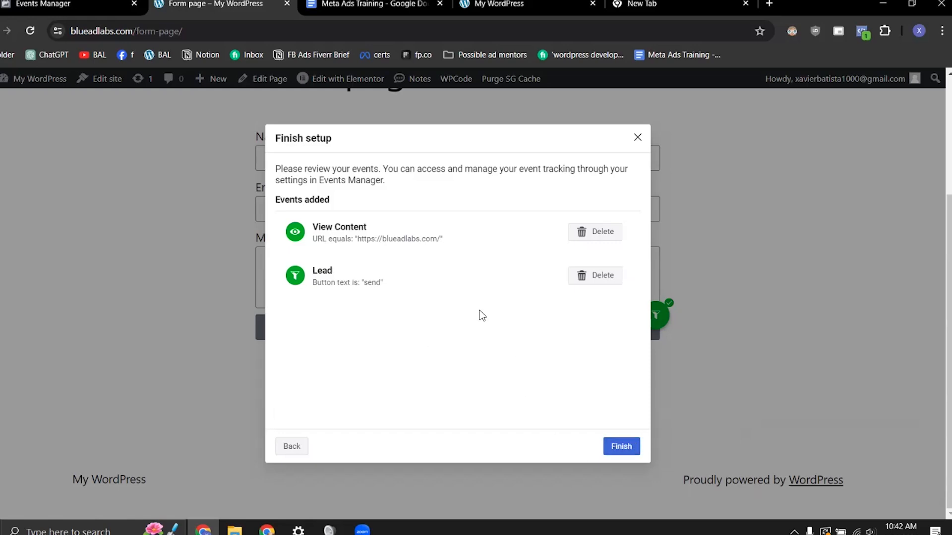
click(621, 448)
click(578, 342)
click(616, 358)
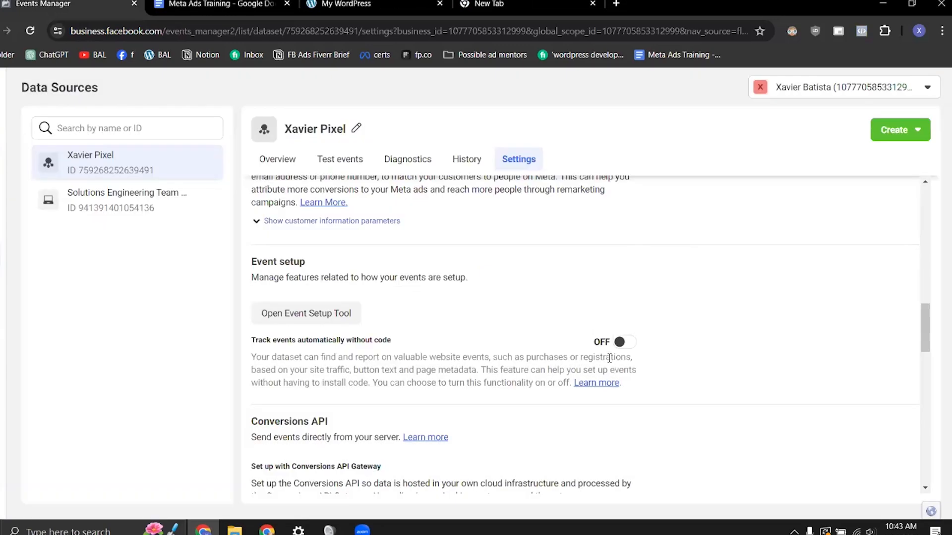
Step: Reload the pixel's overview in Events Manager and examine its event activity and list of events
click(262, 164)
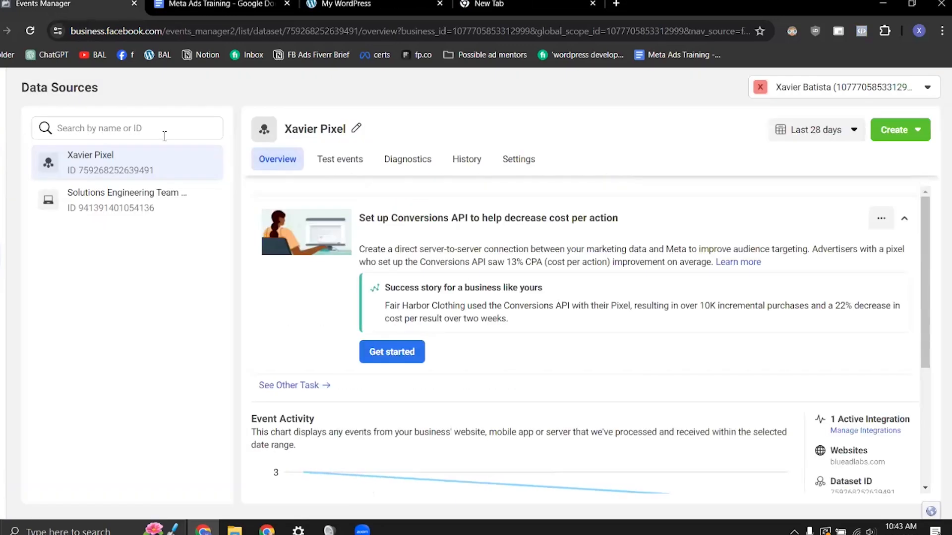
click(31, 31)
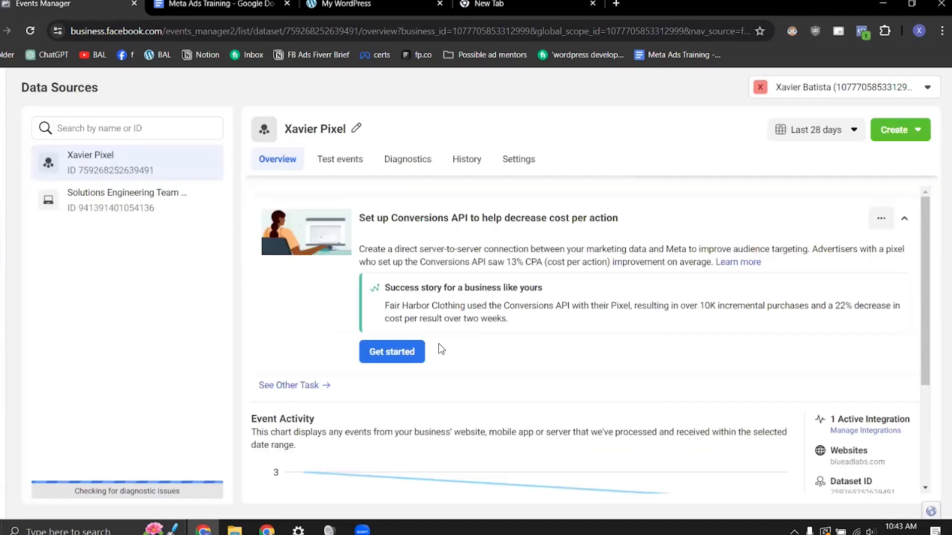
scroll(421, 377, down, 3)
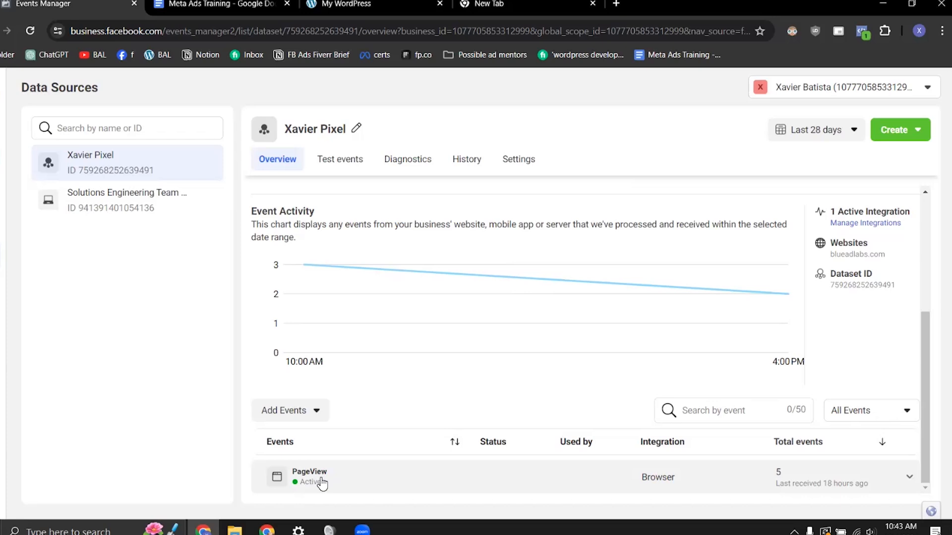
Step: Start a new custom conversion in Events Manager and name it Services Page Visitors
mouse_move(3, 199)
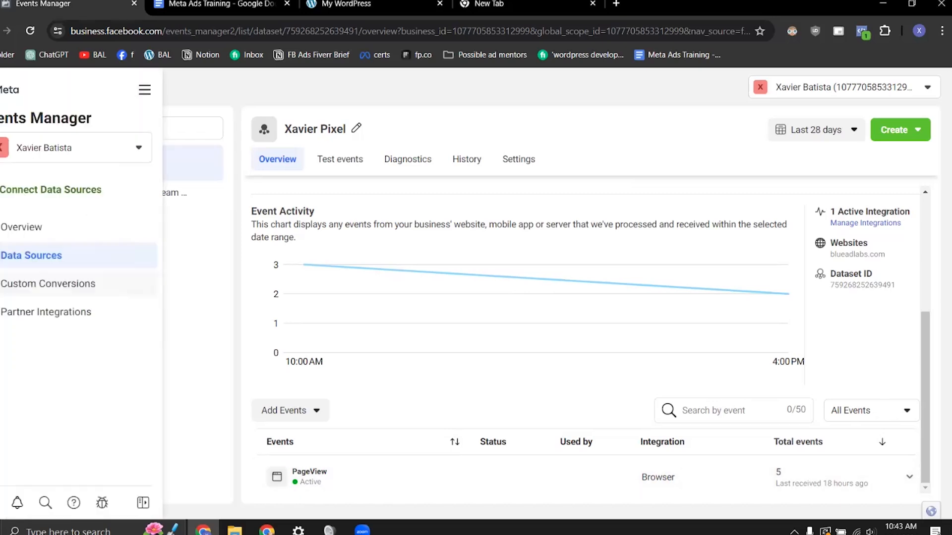
click(30, 294)
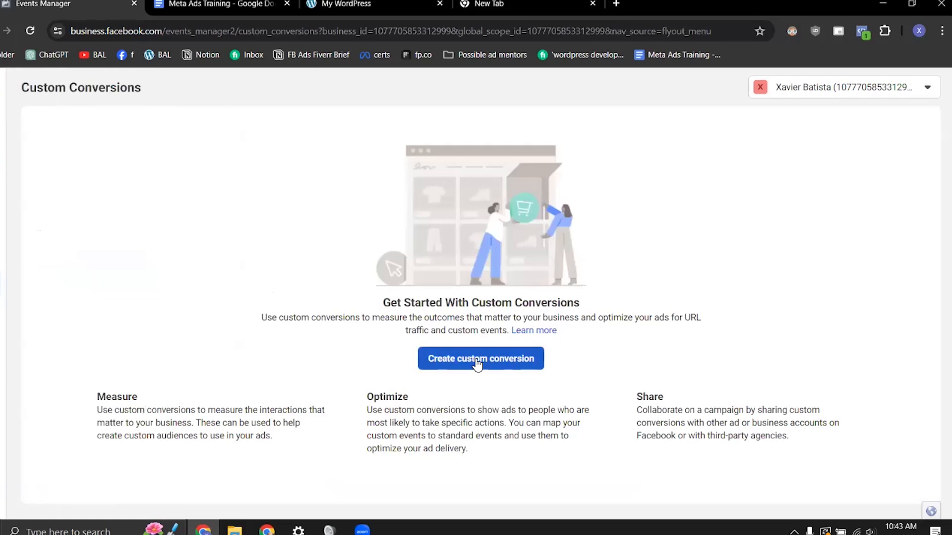
click(477, 365)
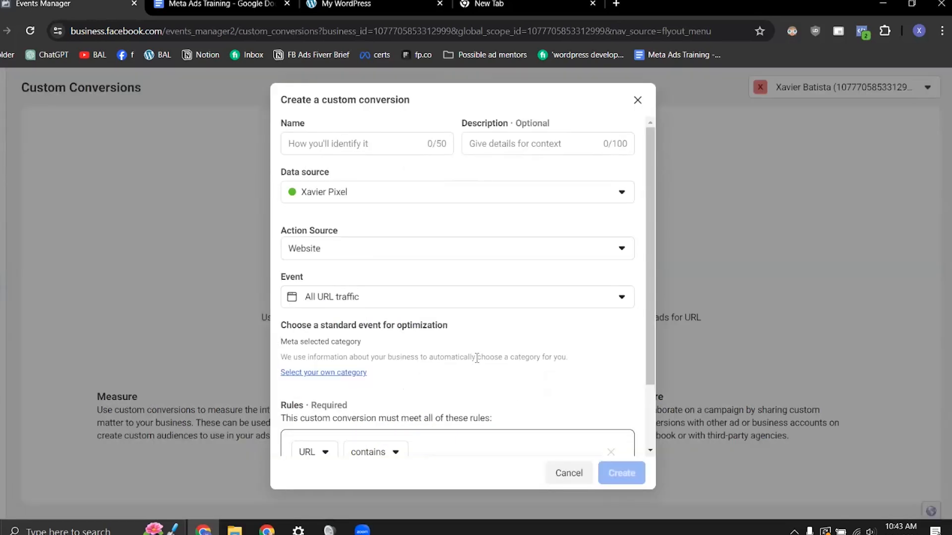
click(393, 147)
text(Services Page Visitors)
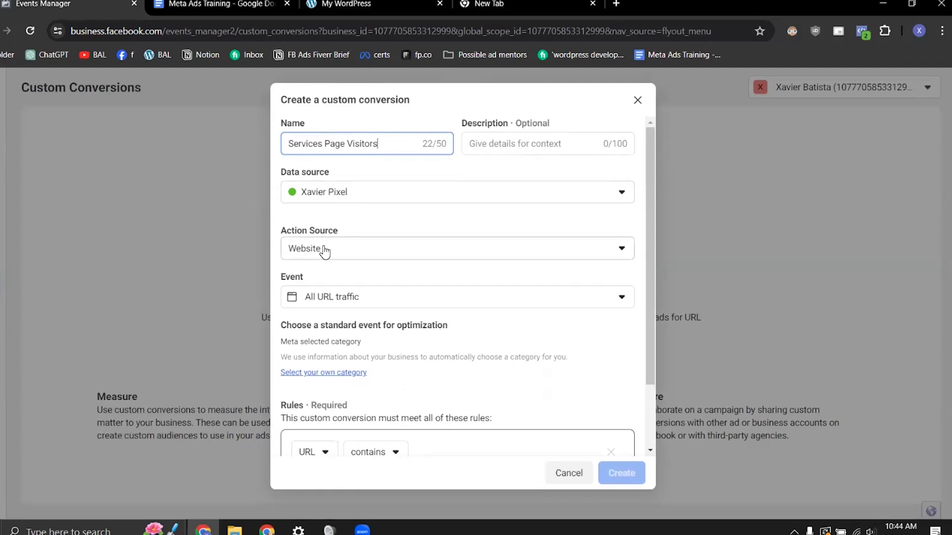
Step: Add the rule URL contains /our-service/, copying the path from the website's Our service page, and create the custom conversion
scroll(454, 329, down, 2)
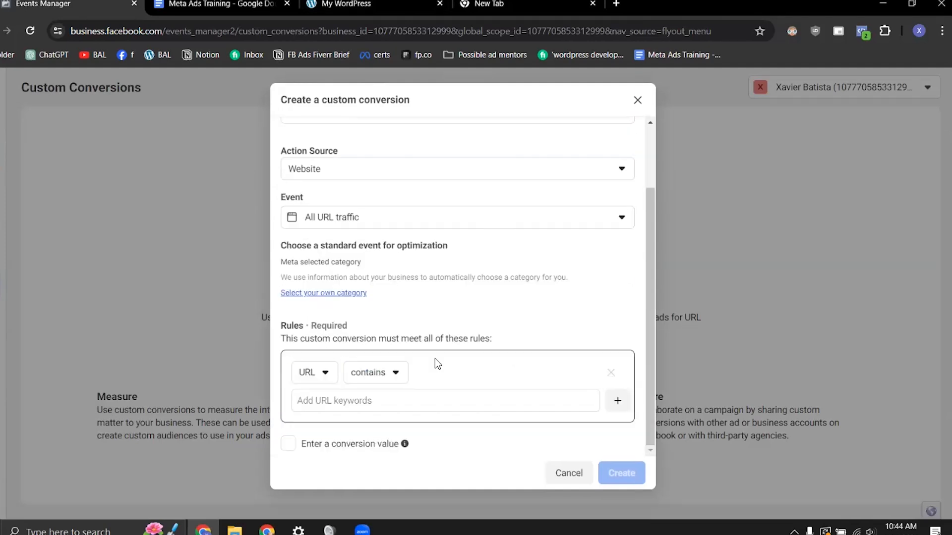
click(366, 401)
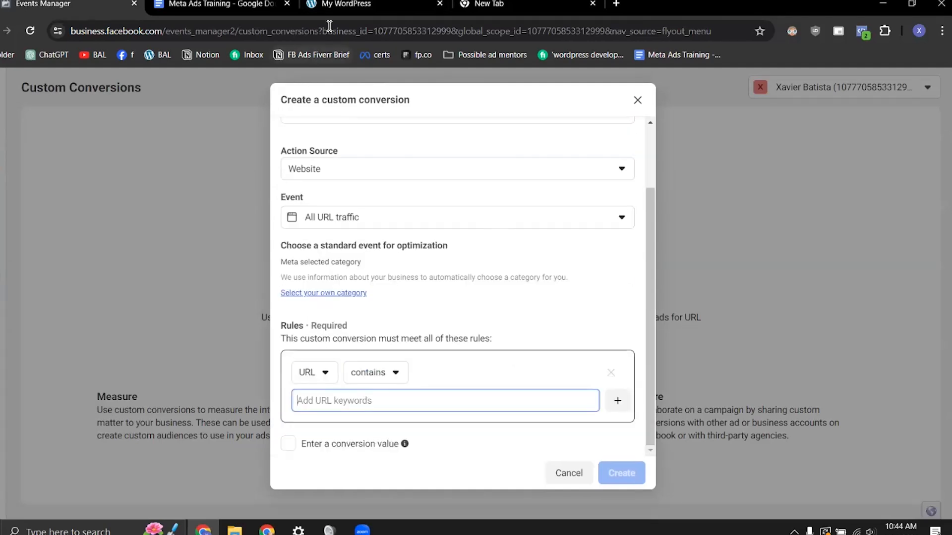
click(354, 5)
click(304, 303)
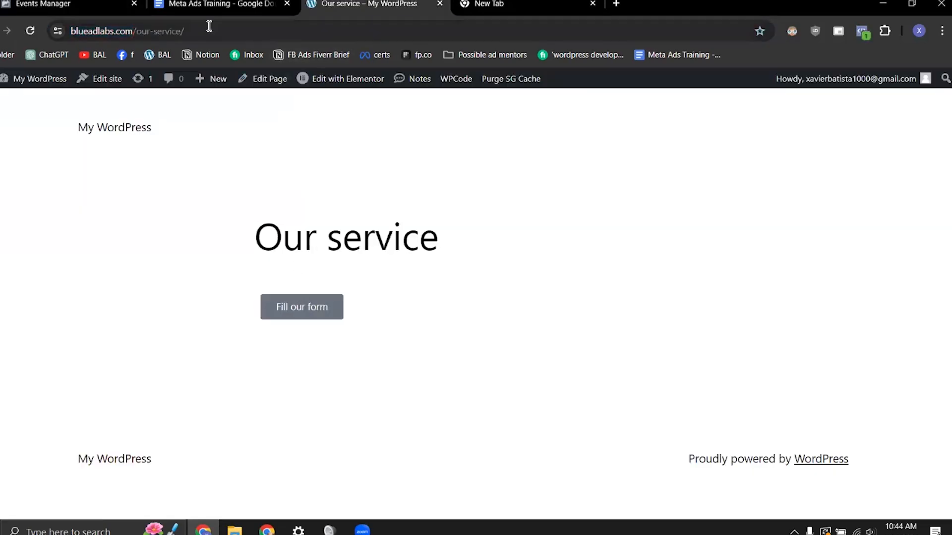
drag(186, 29, 133, 28)
key(ctrl+c)
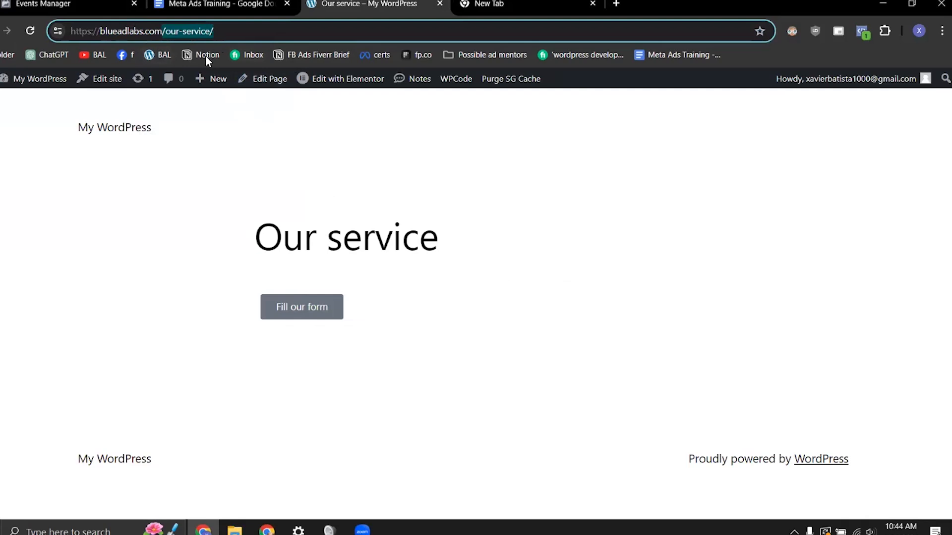
click(62, 3)
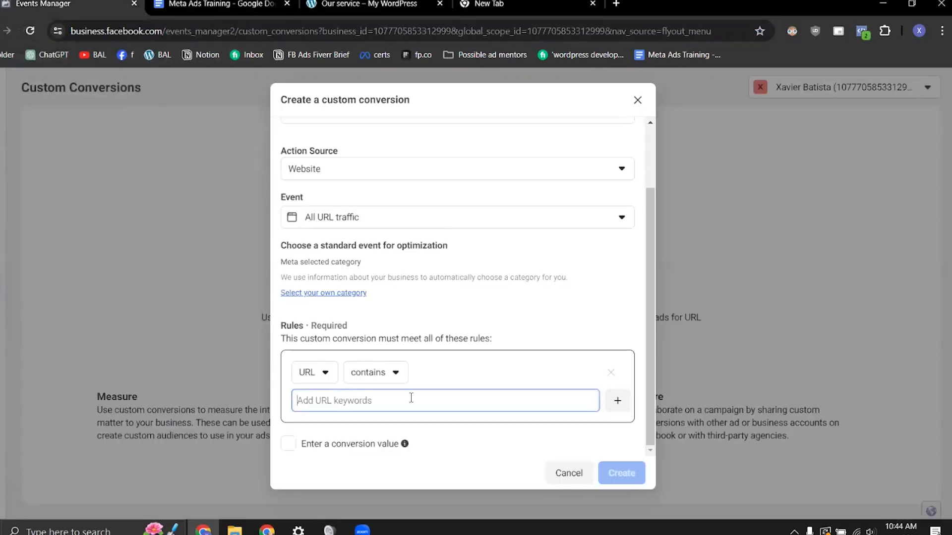
key(ctrl+v)
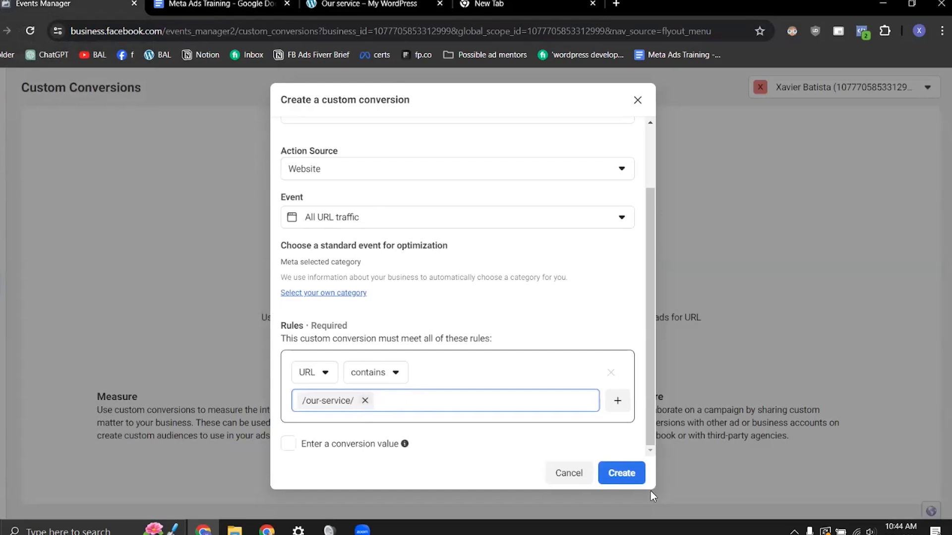
click(629, 473)
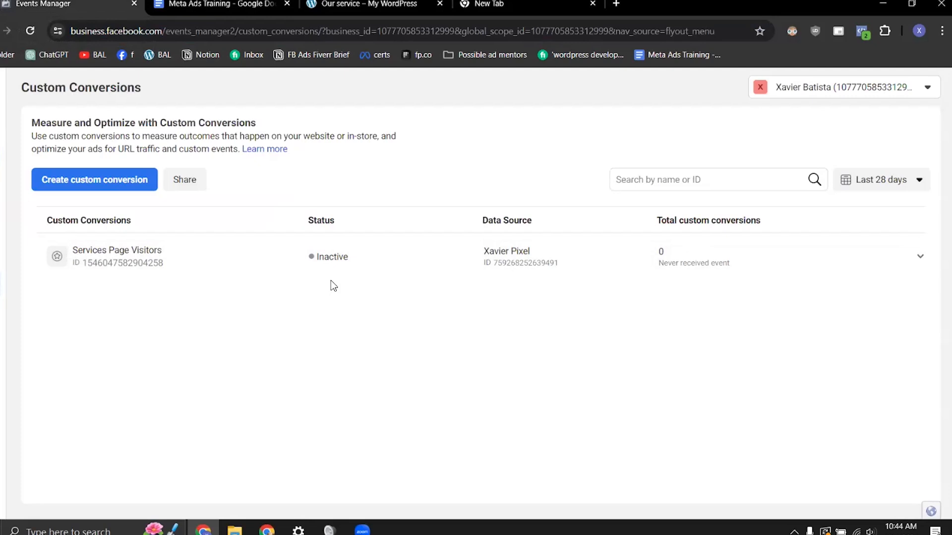
Step: Reload the website's Our service page to trigger the custom conversion and return to Events Manager to check its status
click(367, 7)
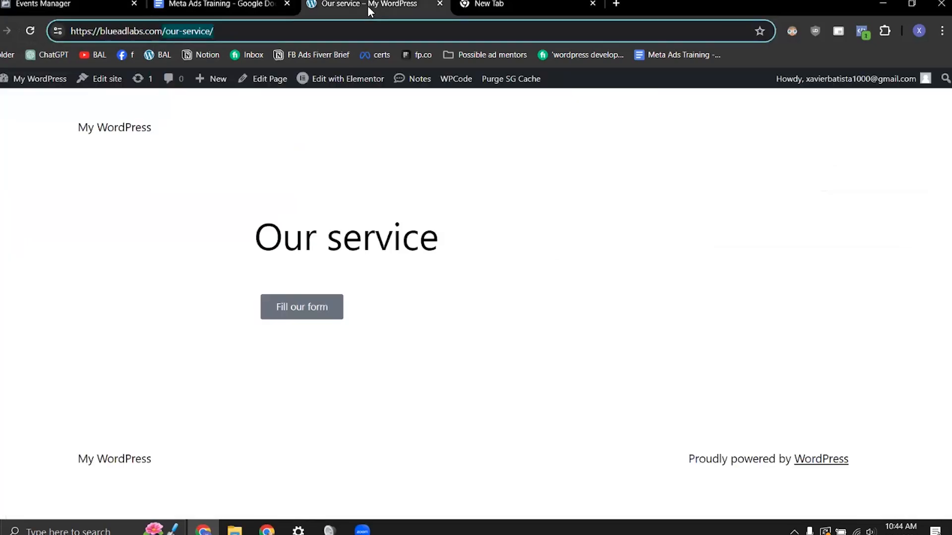
click(29, 31)
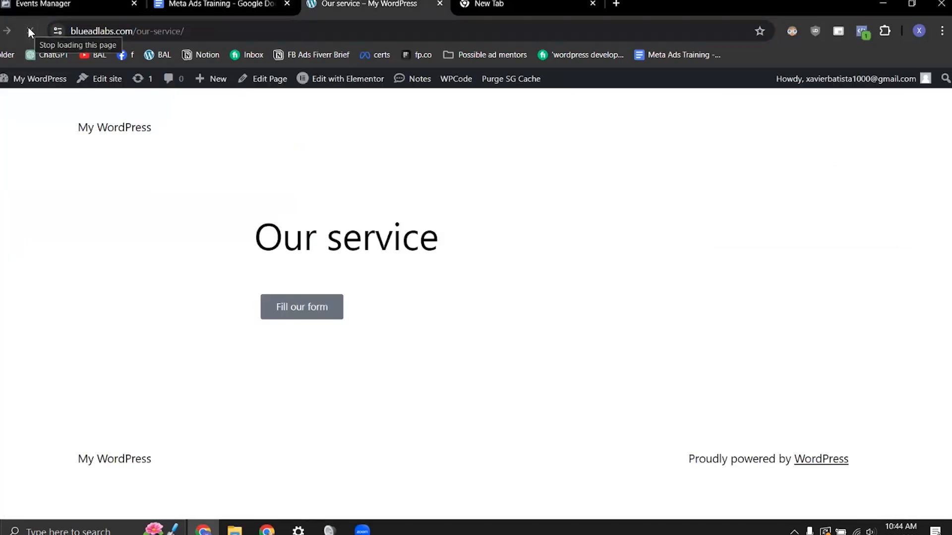
click(44, 5)
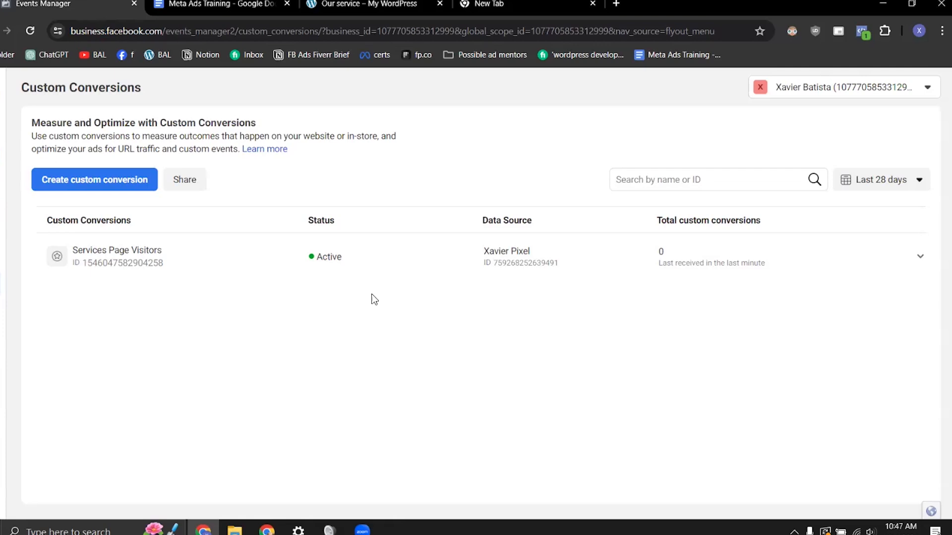
Step: Switch to the Meta Ads Training document in Google Docs and insert three blank lines under Conversion Tracking, indenting the first
click(225, 5)
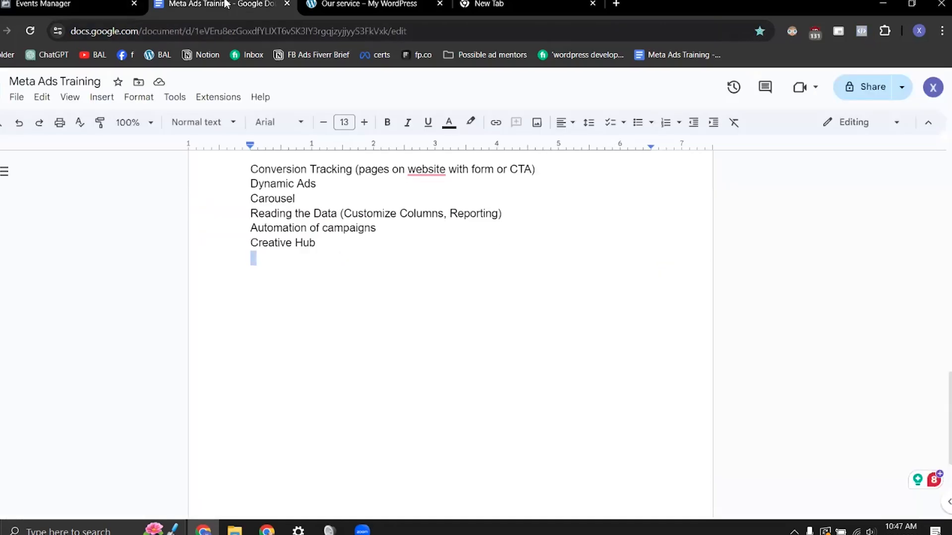
click(548, 169)
key(Return)
key(Return)
key(Return)
key(Up)
key(Up)
key(Tab)
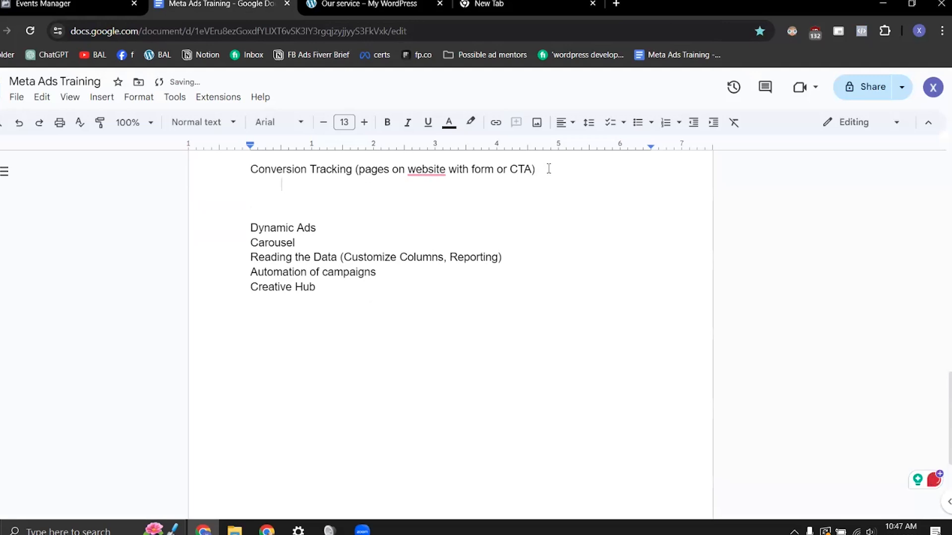
Step: Write "Standard Events (View Content, Leads etc)" on the indented line and start a new line below it
text(Standard Events (View Content, )
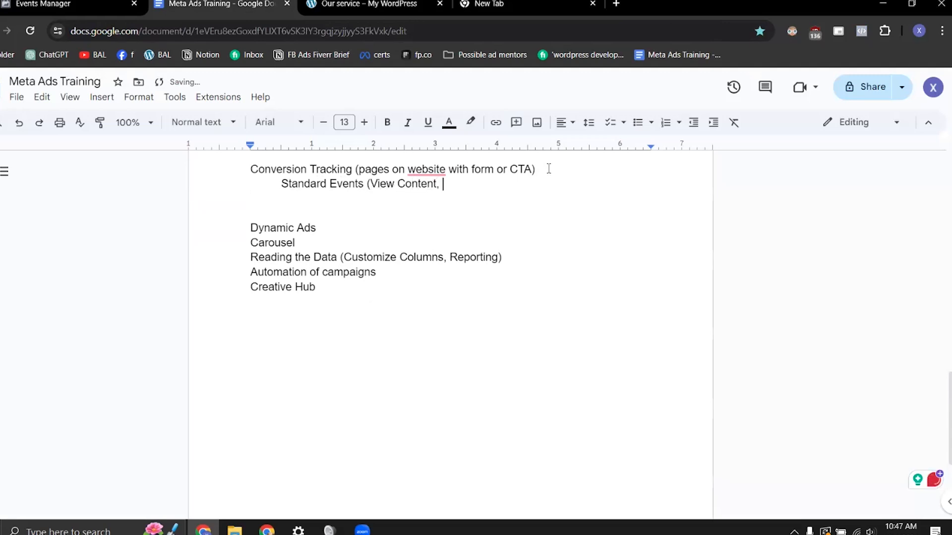
text(Leads)
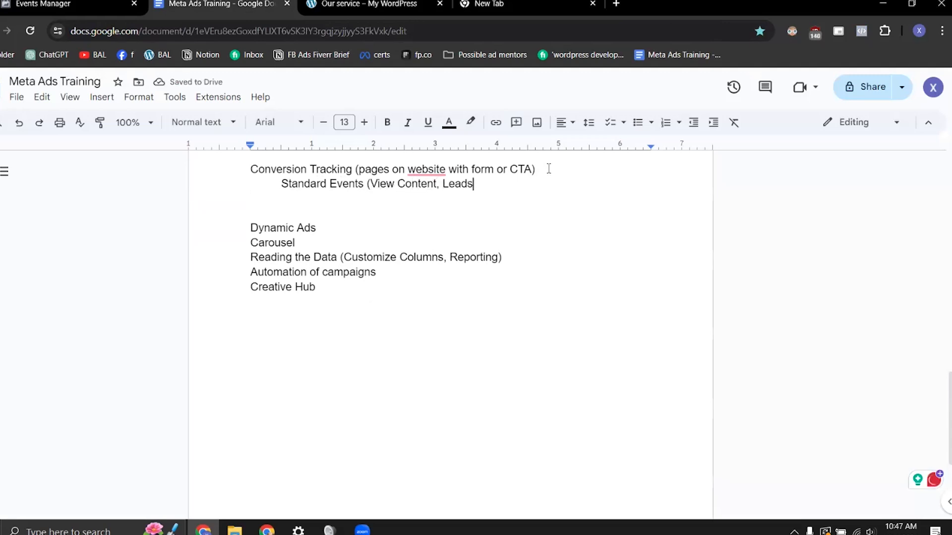
text( etc))
key(Return)
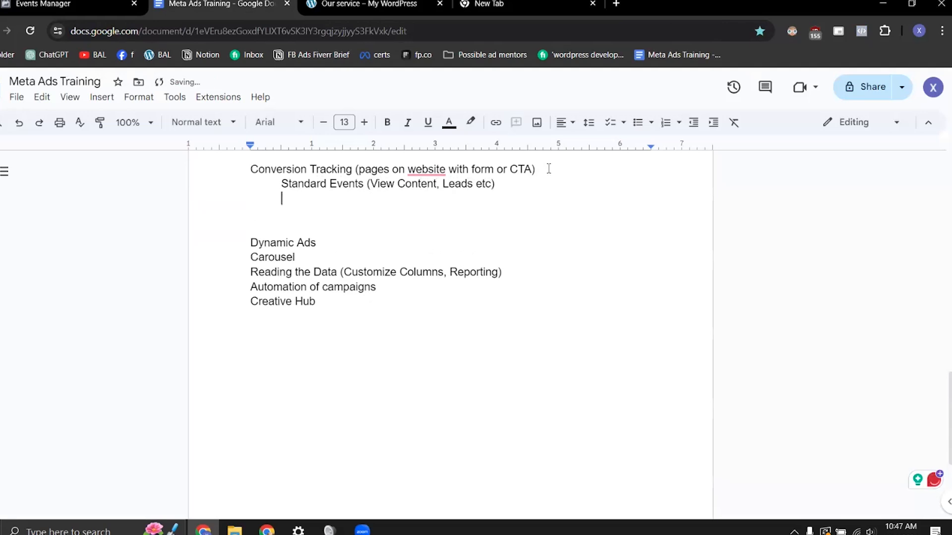
Step: Add the line "Custom Conversions (Page URL e.g. services)" beneath the Standard Events line
text(Custom Conversions ()
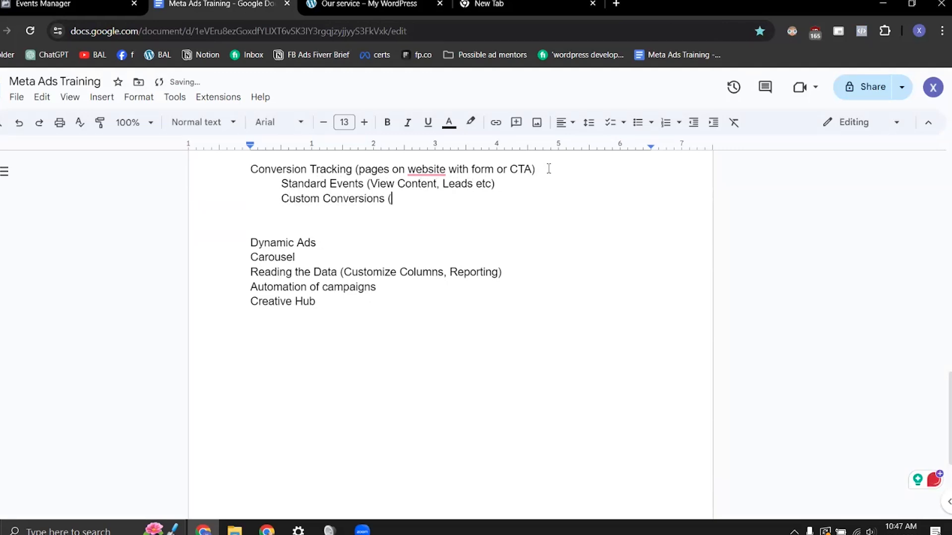
text(Page URL))
key(BackSpace)
text(e.g. serv)
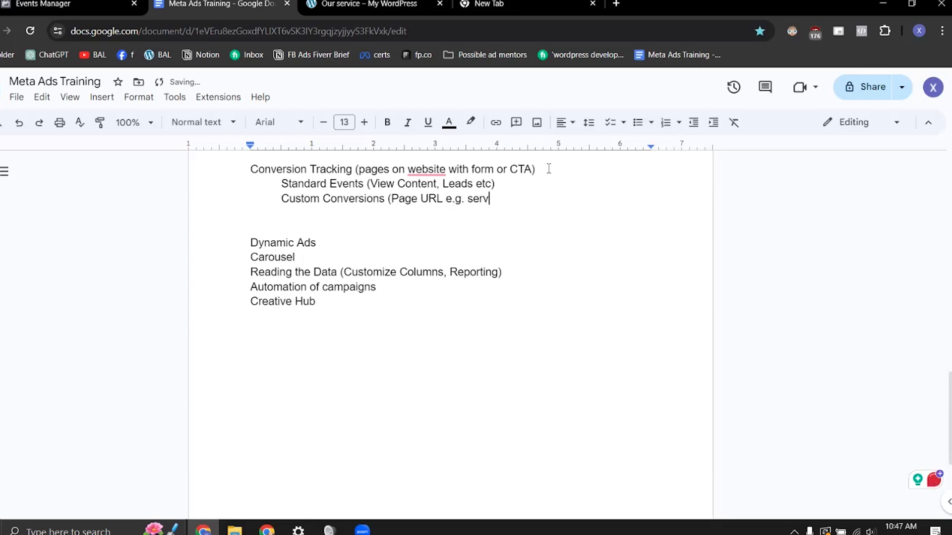
text(ices))
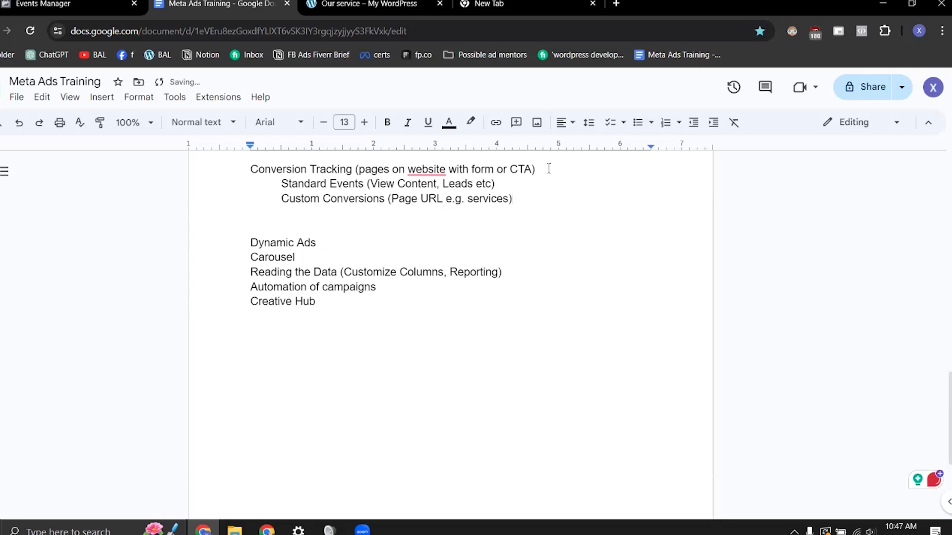